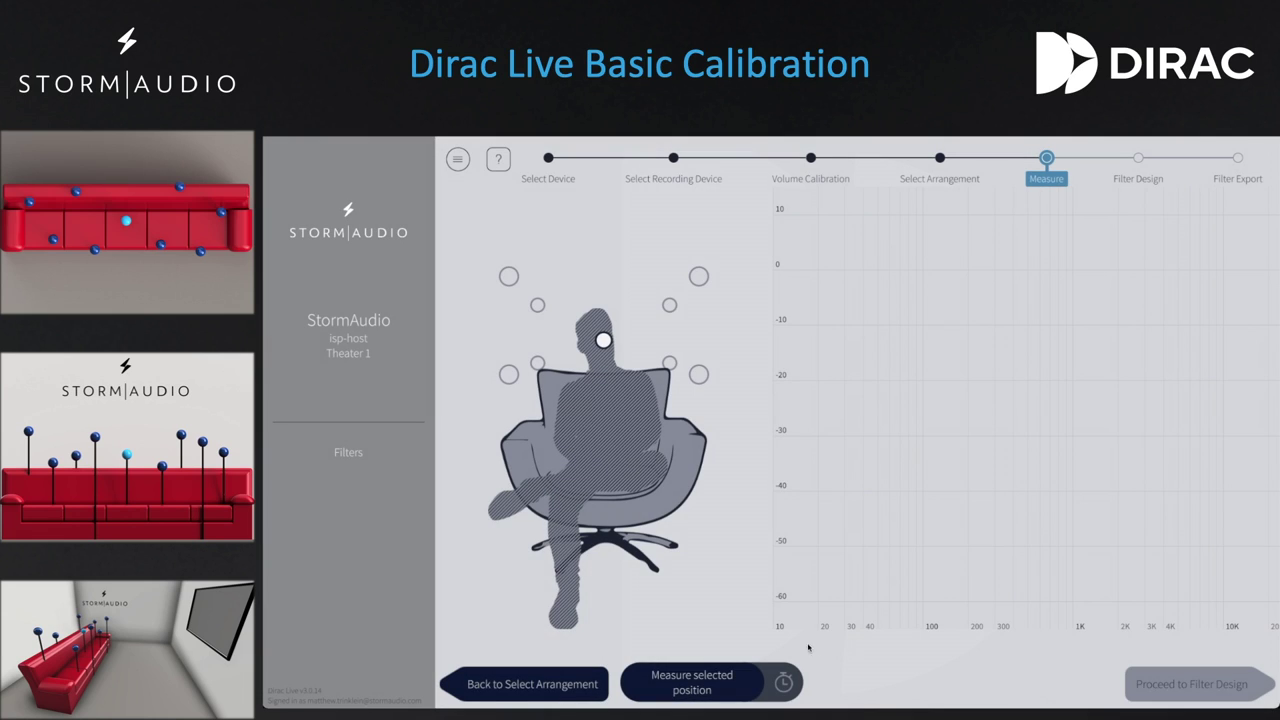
# Step: Run the measurement sweep at the main listening position, then proceed to Filter Design
pyautogui.click(724, 688)
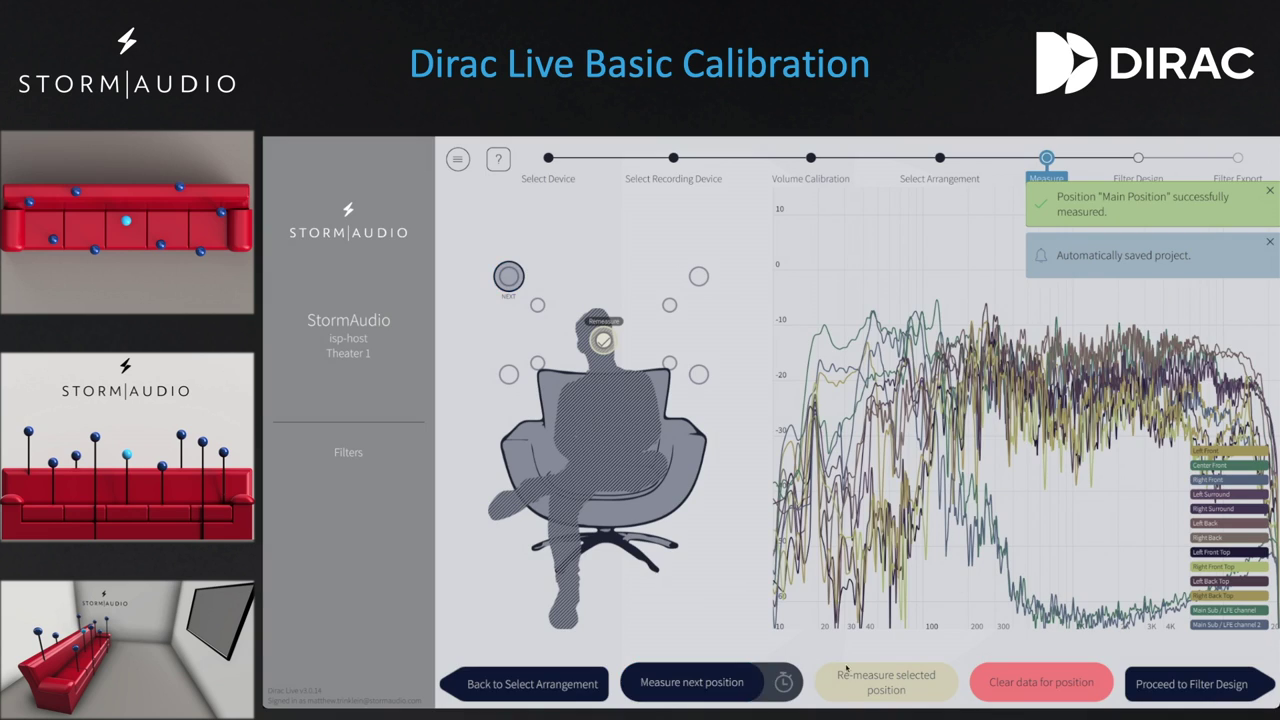
pyautogui.click(1157, 672)
pyautogui.click(1160, 677)
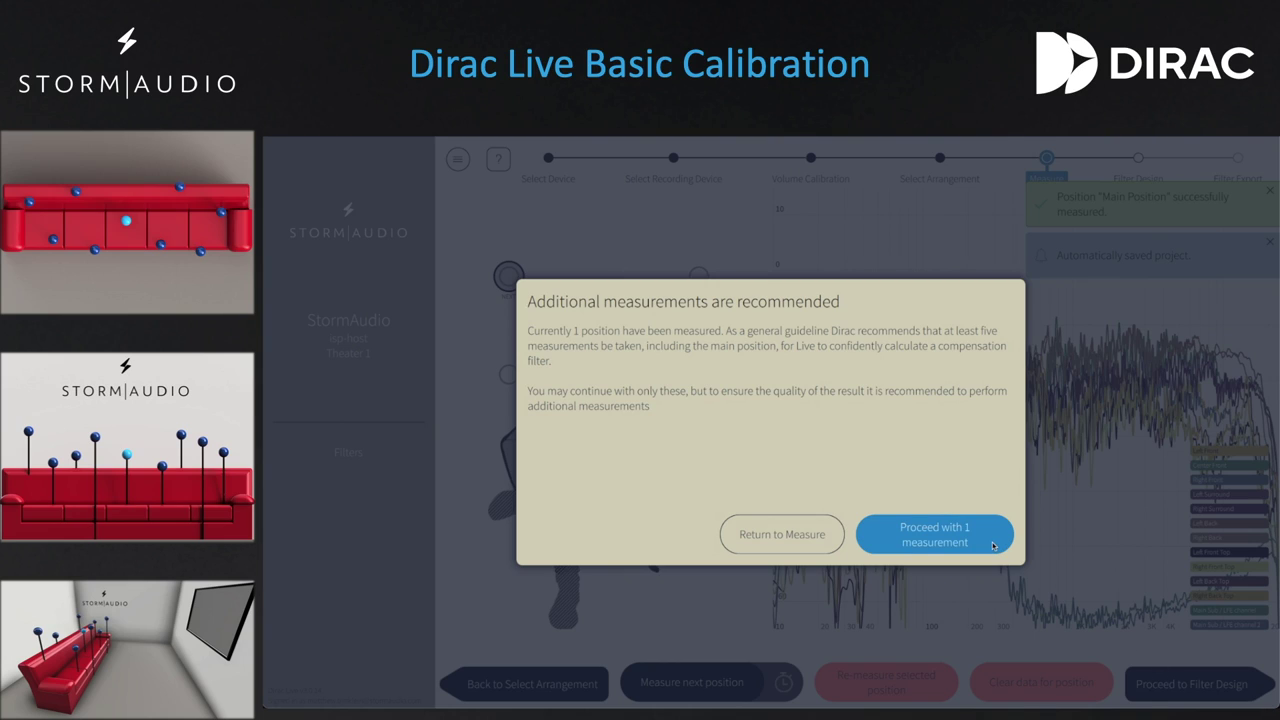
# Step: Continue with one measurement and view both front speakers with curtains, detected range and target curve hidden
pyautogui.click(993, 545)
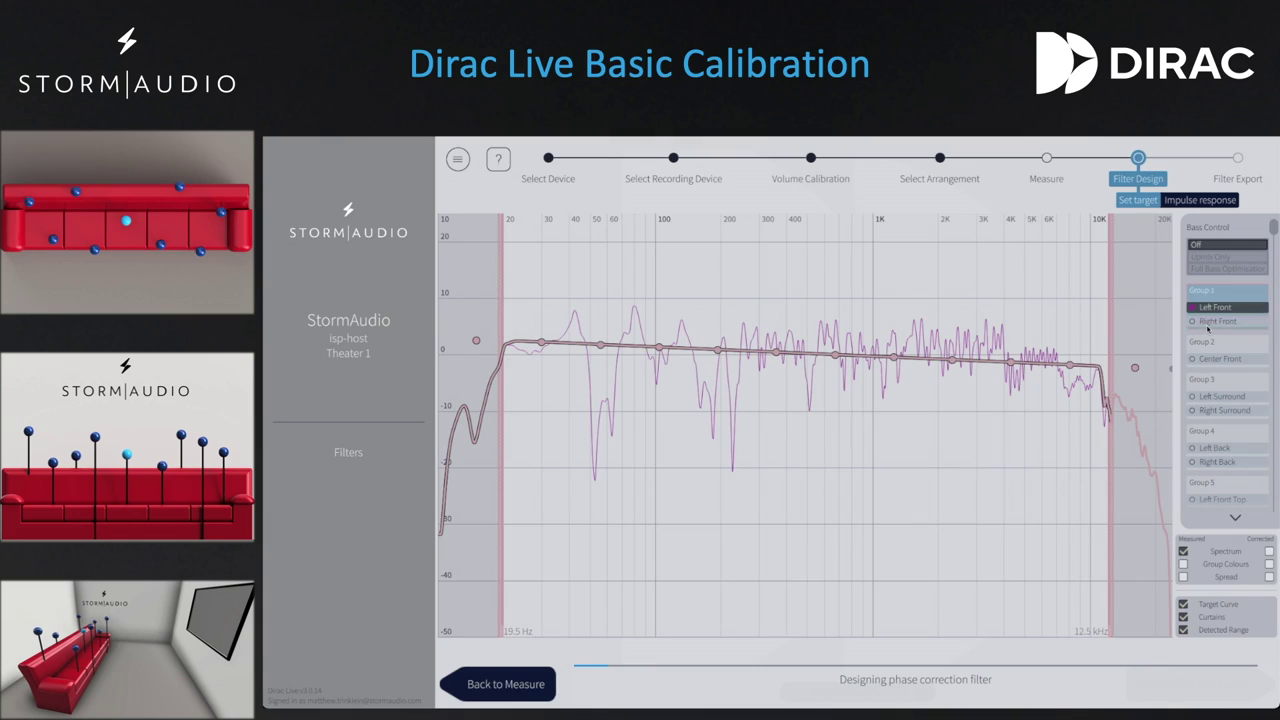
pyautogui.click(1220, 292)
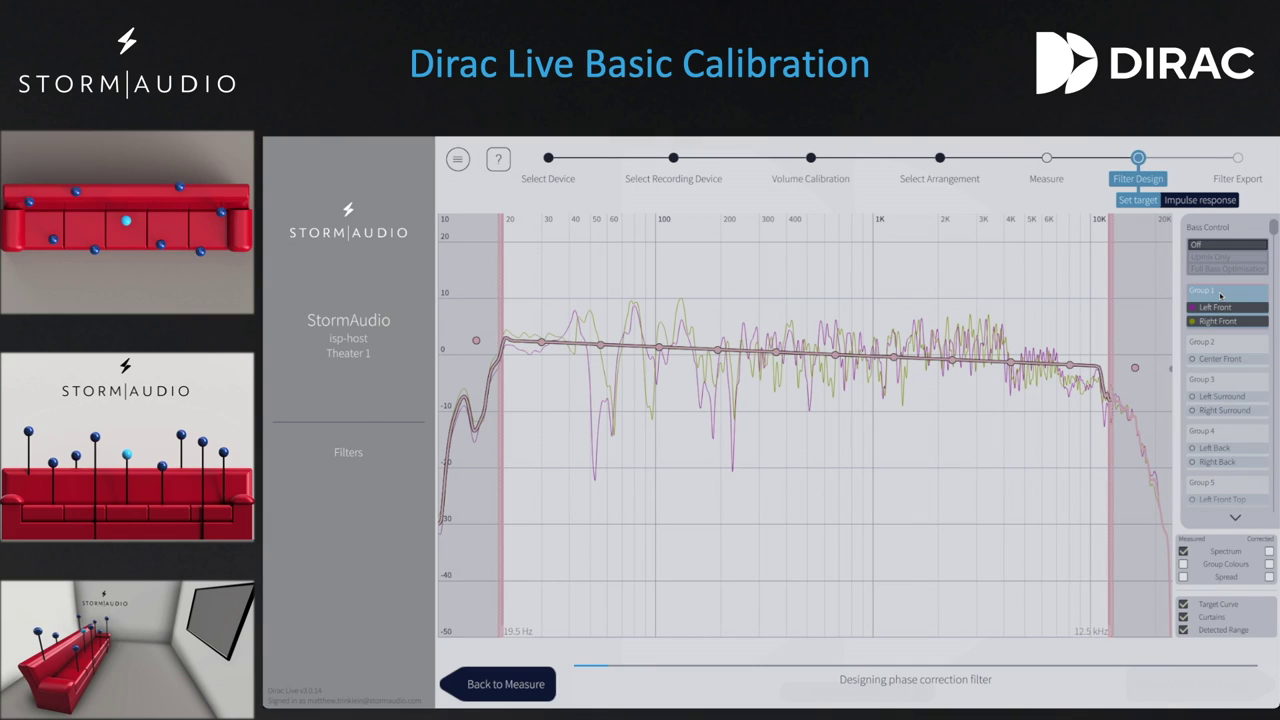
pyautogui.click(1183, 617)
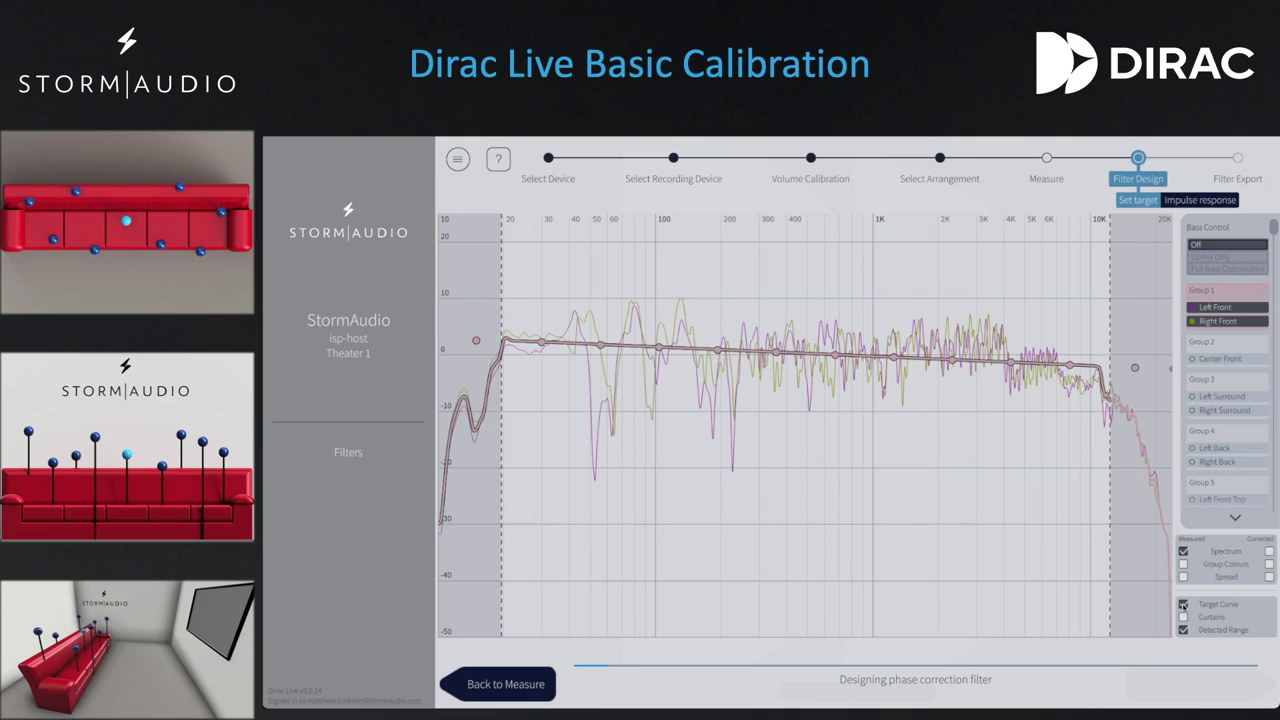
pyautogui.click(1184, 630)
pyautogui.click(1183, 604)
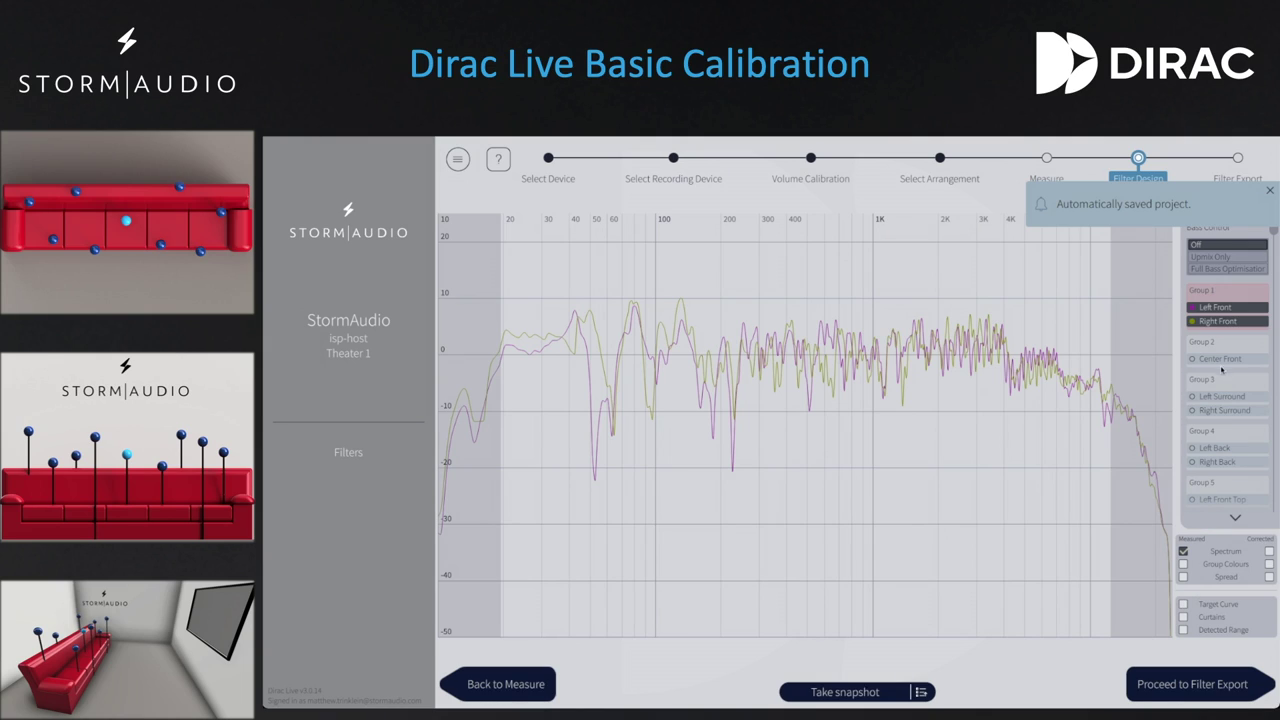
# Step: Review the Center, Surround, Back, height and subwoofer group responses, then go back to Measure
pyautogui.click(1215, 346)
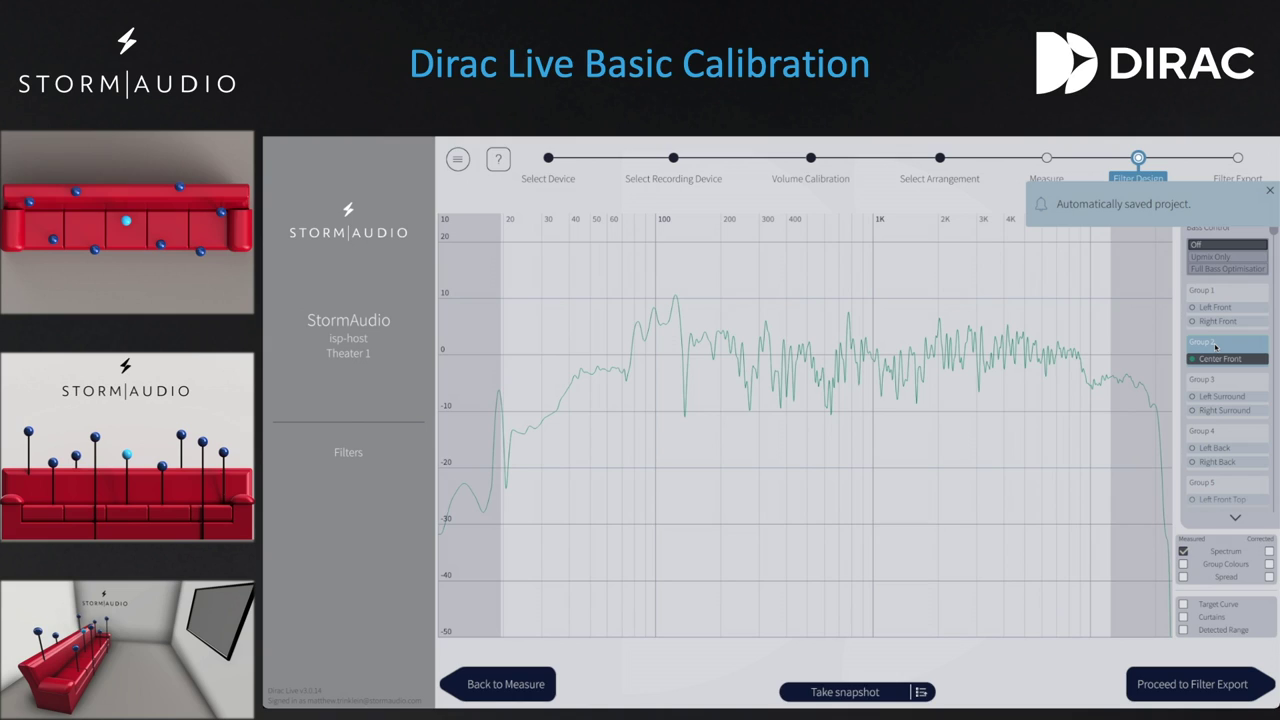
pyautogui.click(1218, 380)
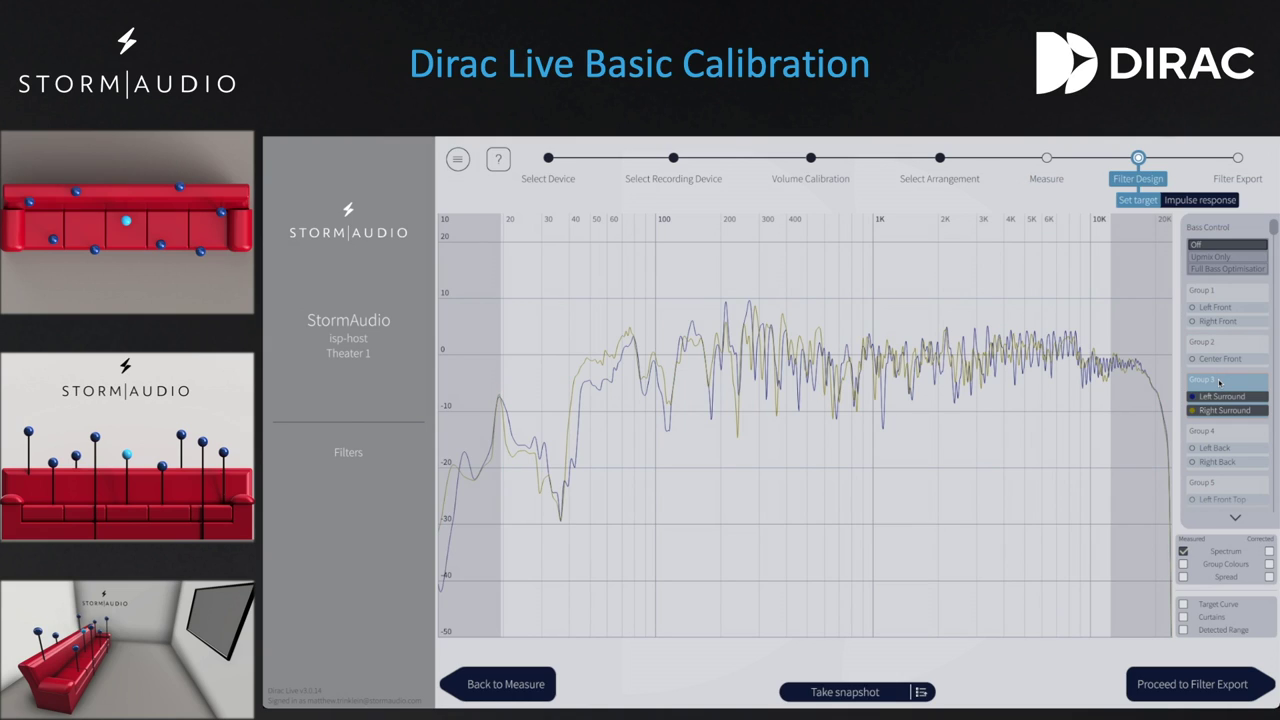
pyautogui.click(1230, 430)
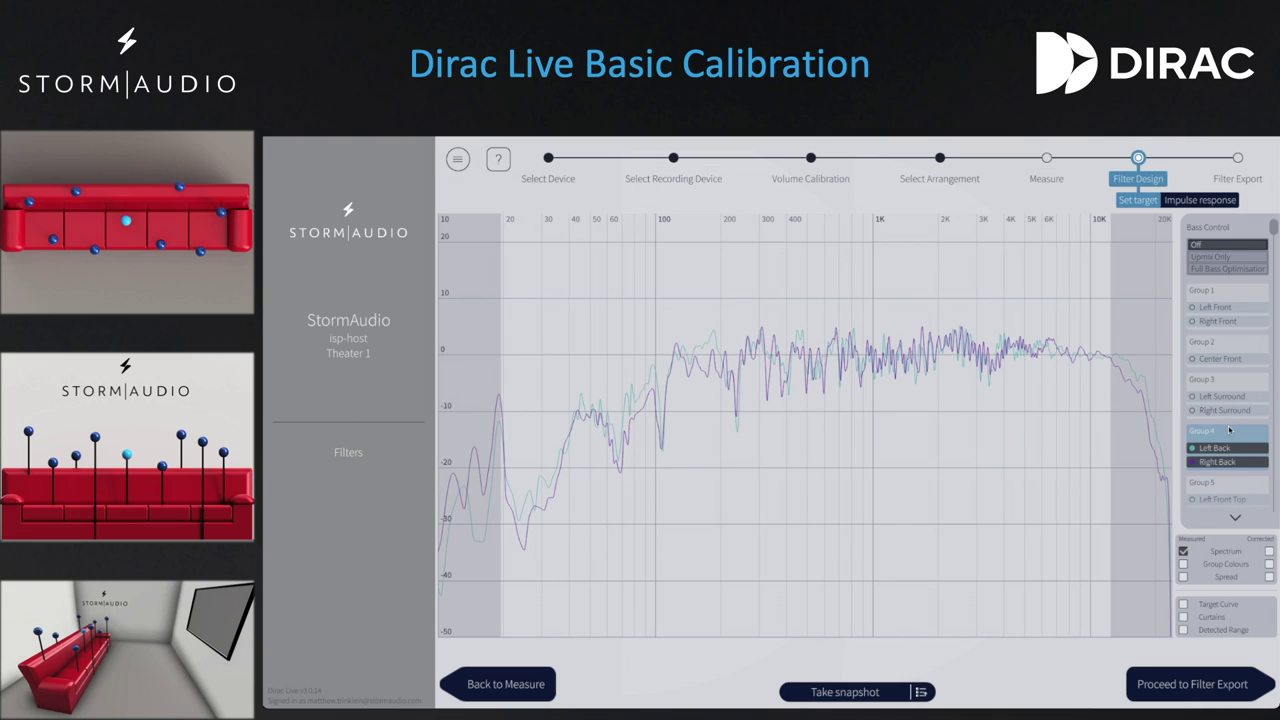
pyautogui.click(1228, 483)
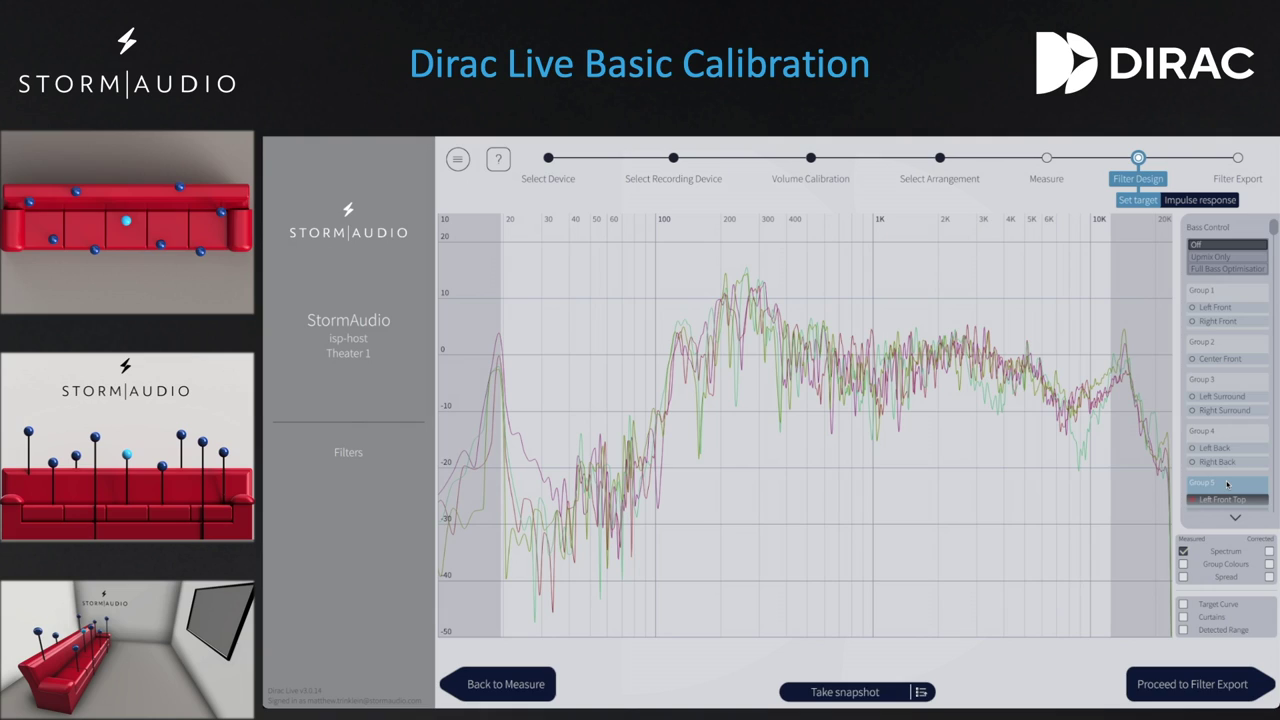
pyautogui.scroll(-3, 1228, 483)
pyautogui.click(1234, 437)
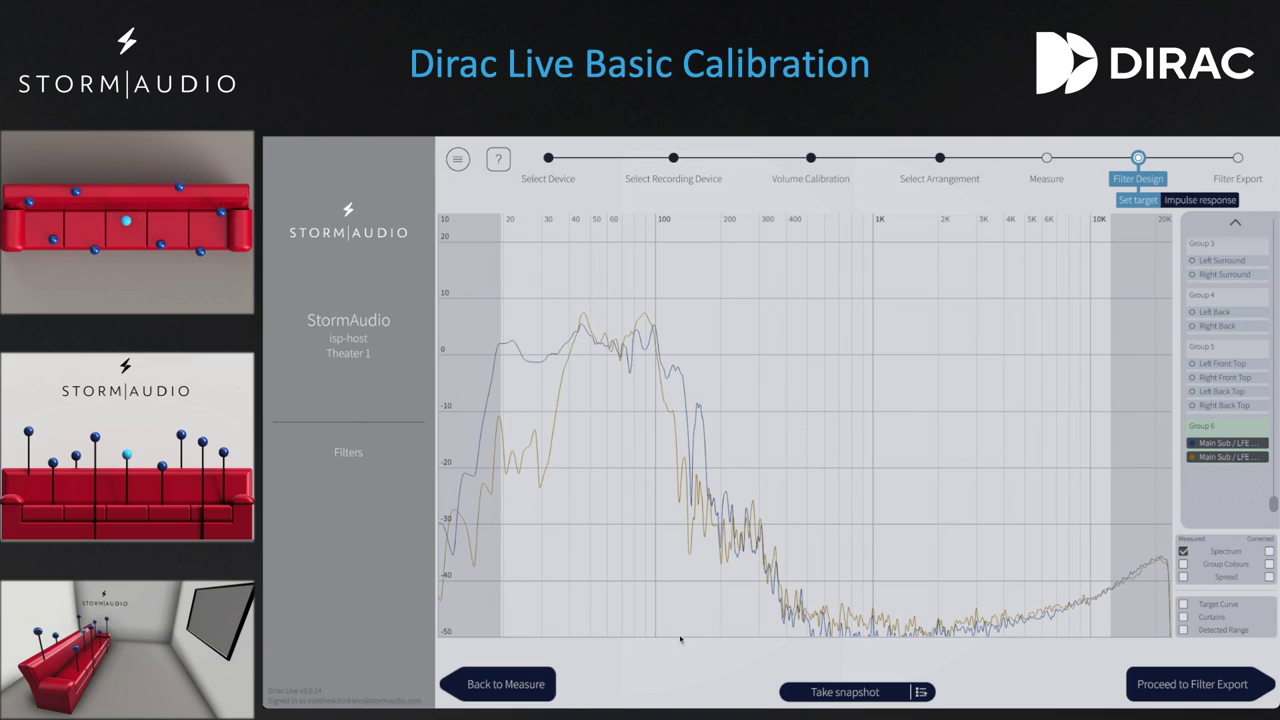
pyautogui.click(518, 690)
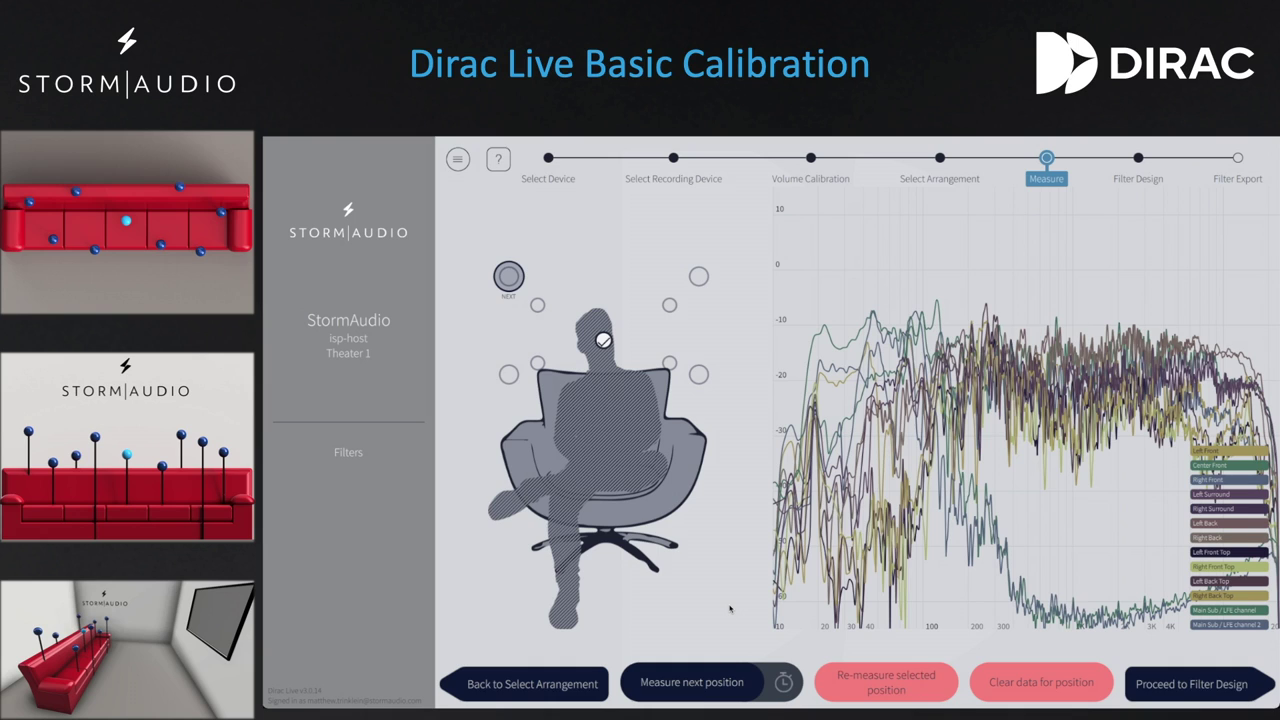
# Step: Measure the eight remaining listening positions, then continue to Filter Design with all measurements
pyautogui.click(692, 684)
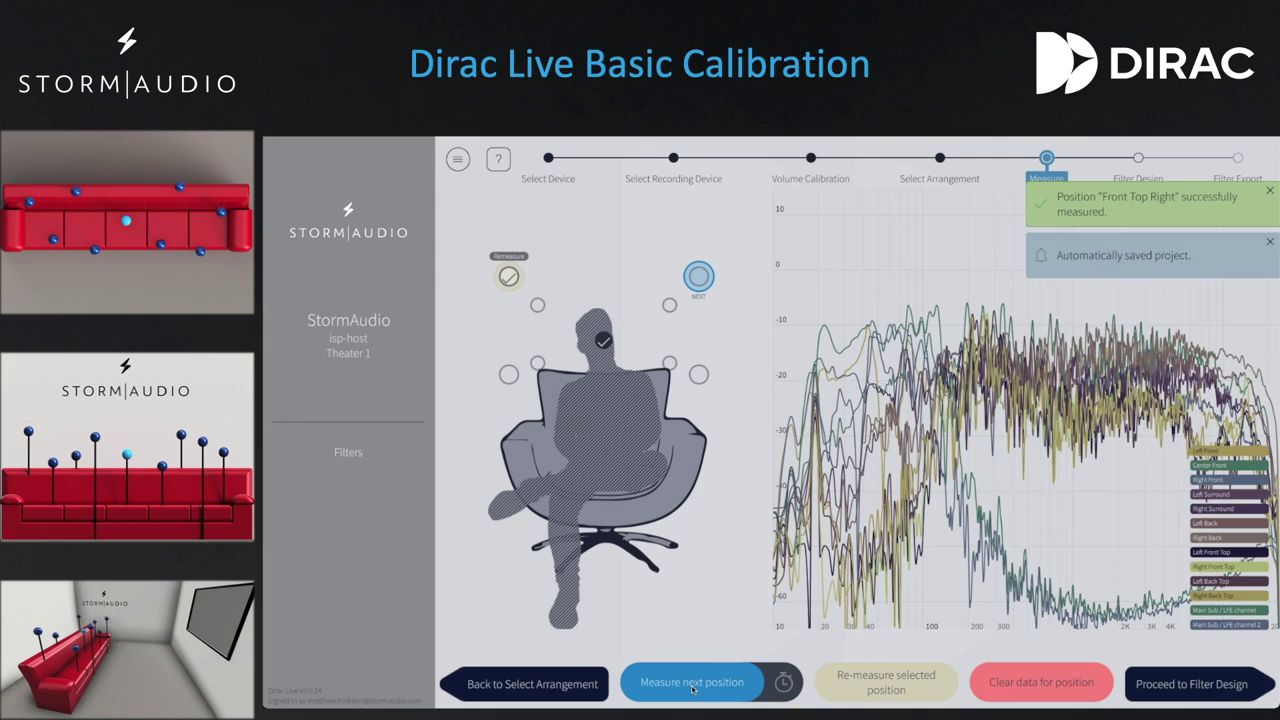
pyautogui.click(692, 686)
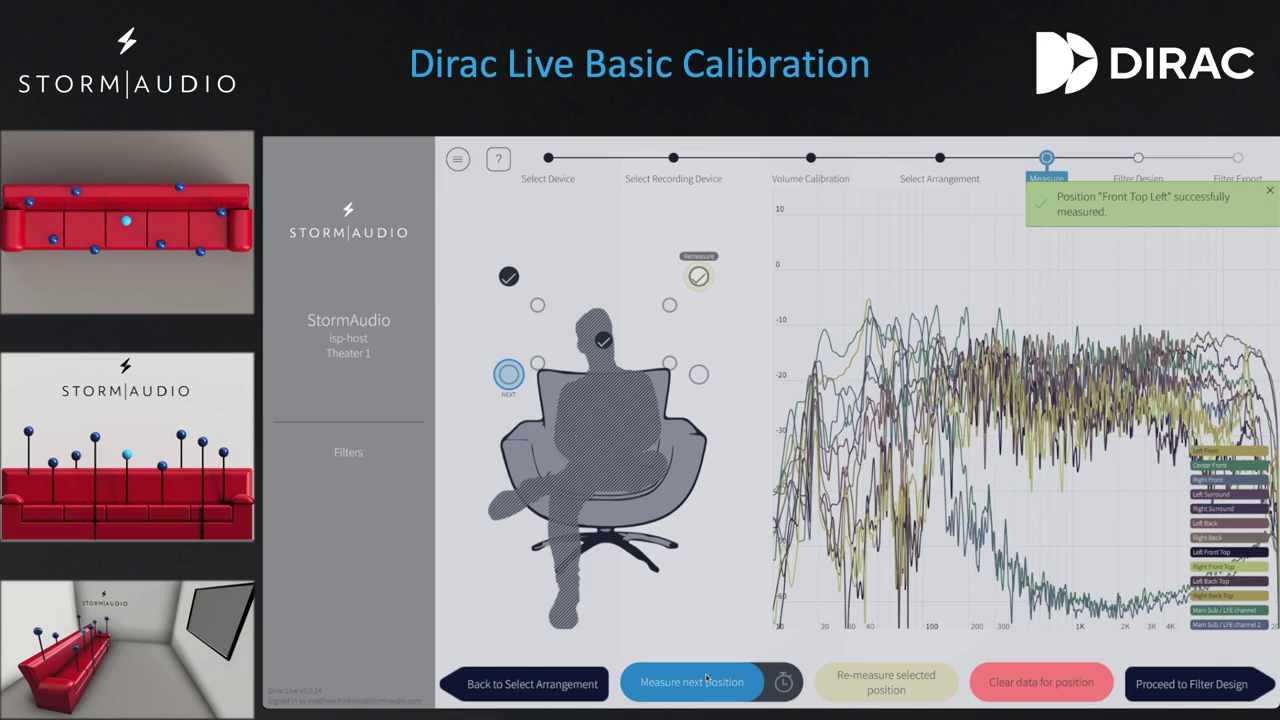
pyautogui.click(692, 682)
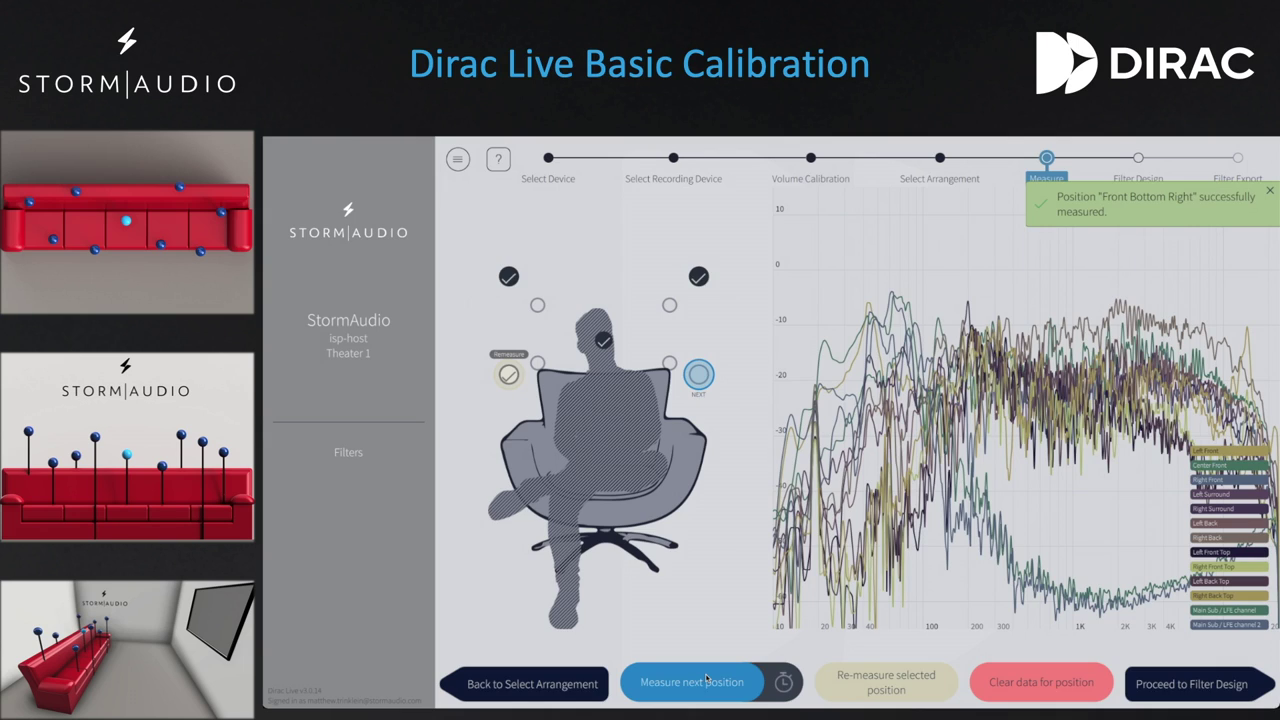
pyautogui.click(692, 682)
pyautogui.click(706, 679)
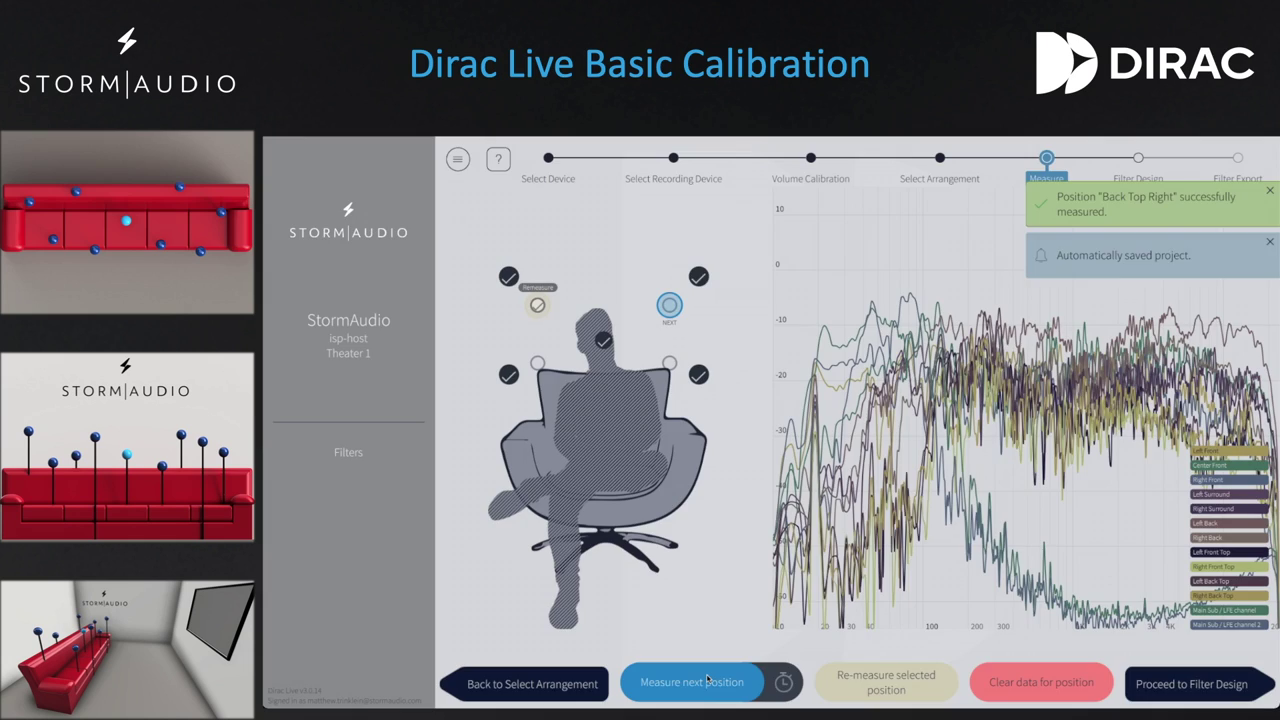
pyautogui.click(706, 679)
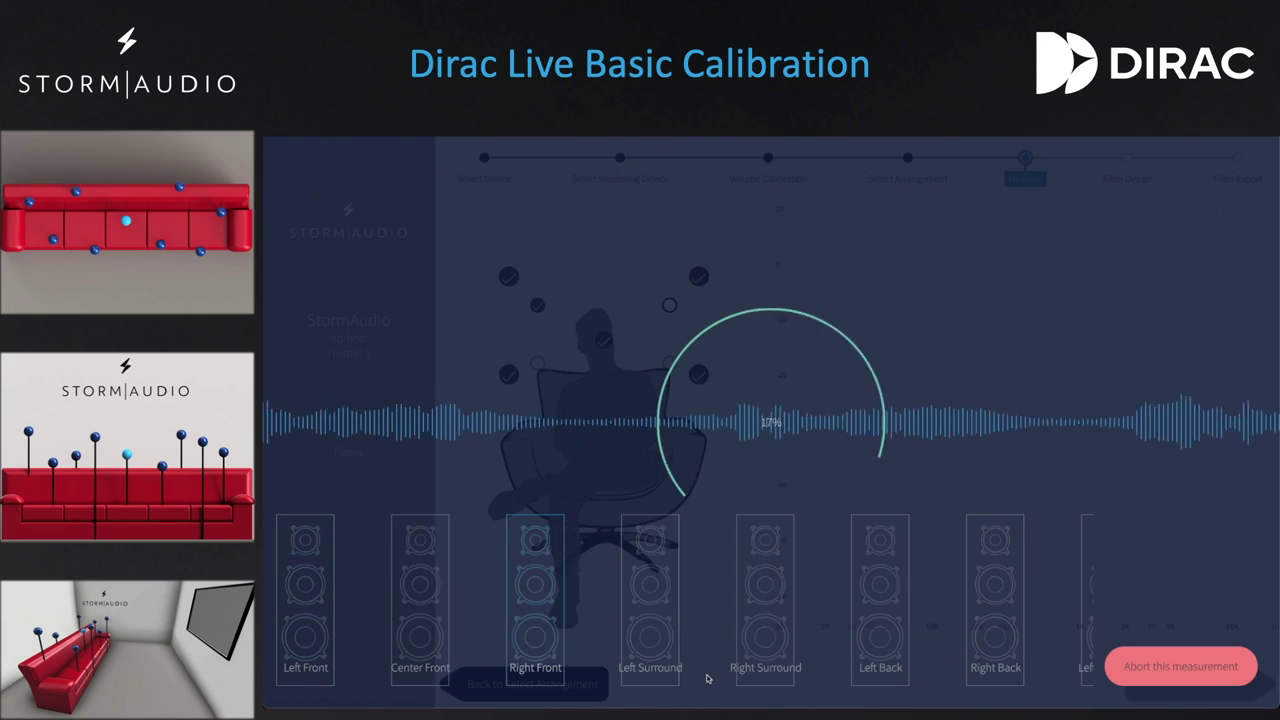
pyautogui.click(706, 679)
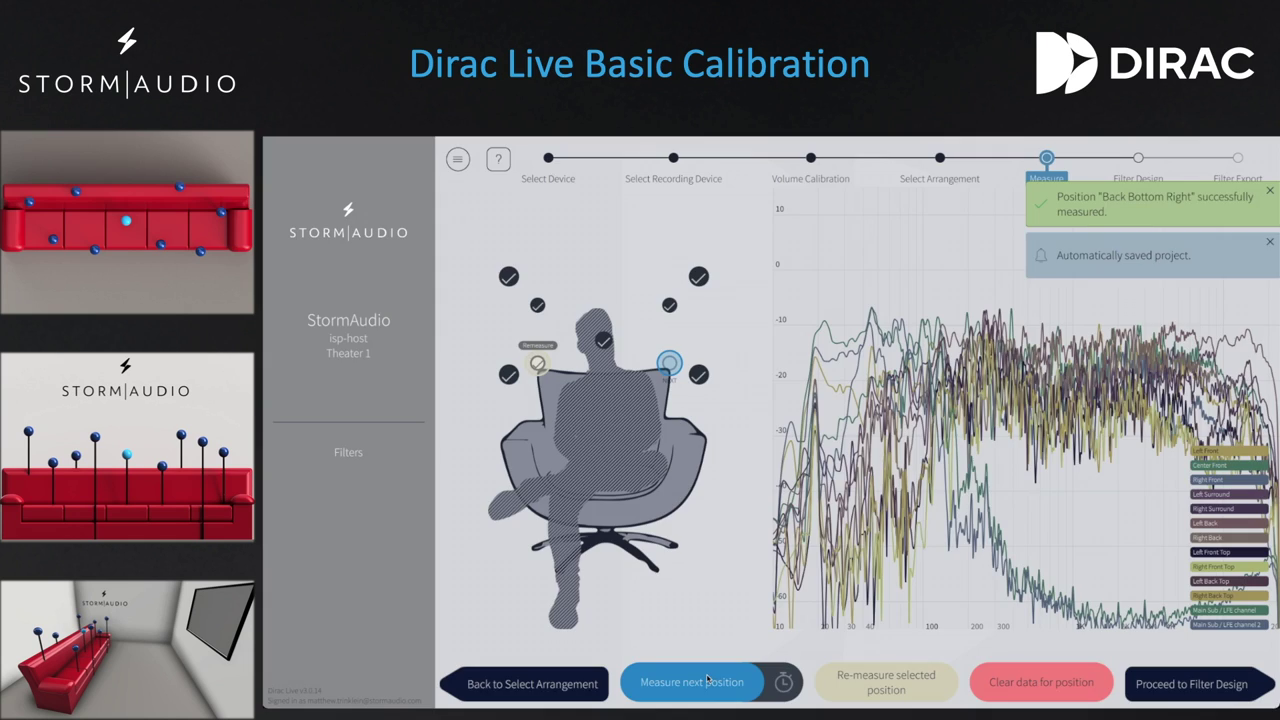
pyautogui.click(706, 679)
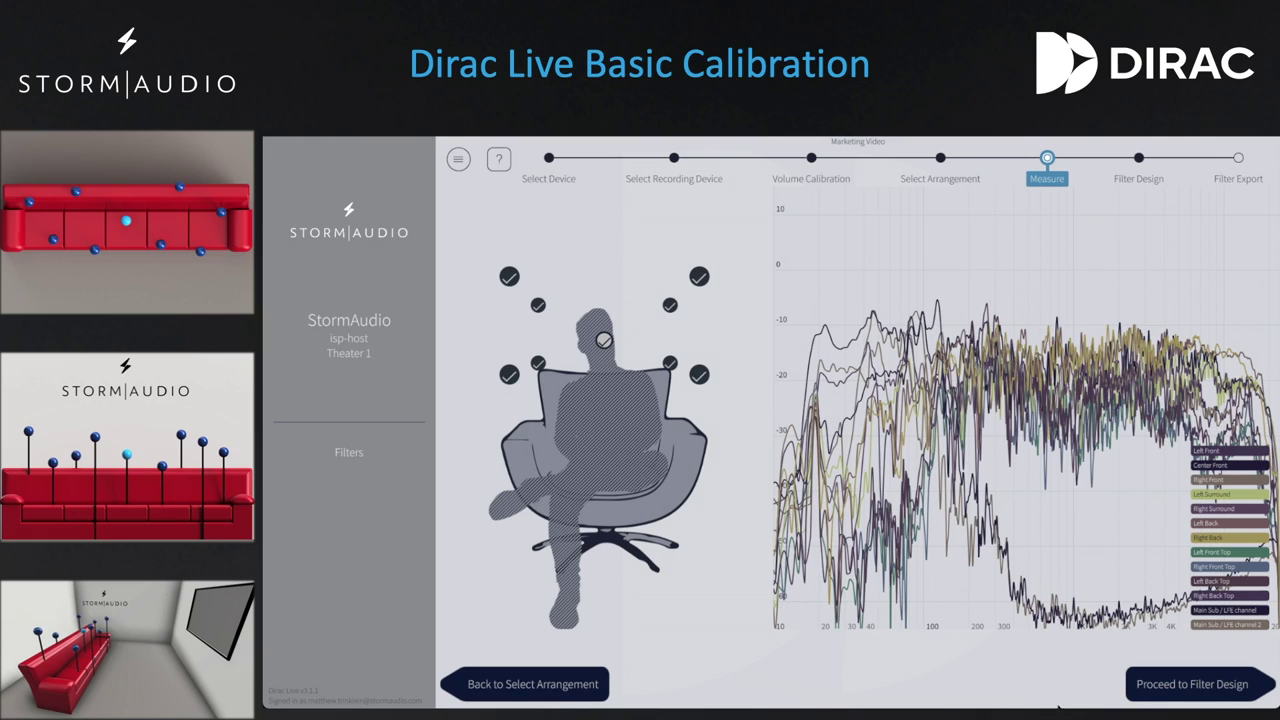
pyautogui.click(1243, 695)
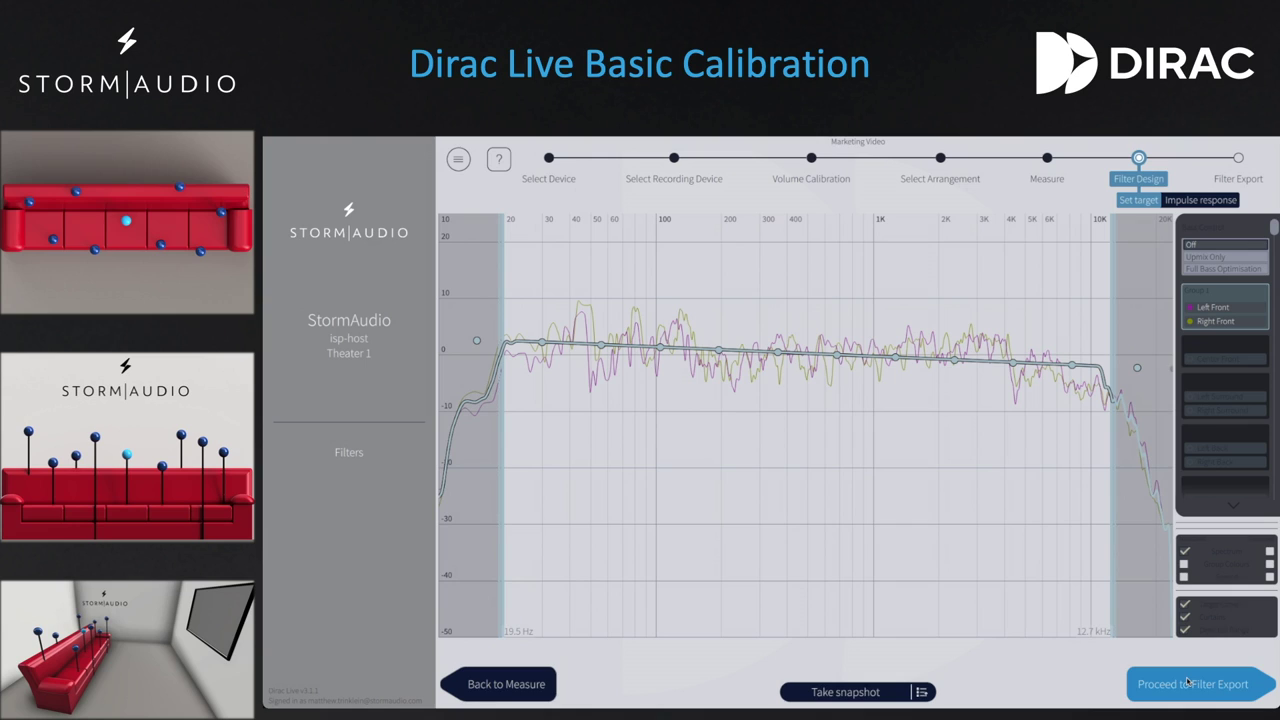
# Step: Load the LCR Cinema target curve file for all groups
pyautogui.click(458, 159)
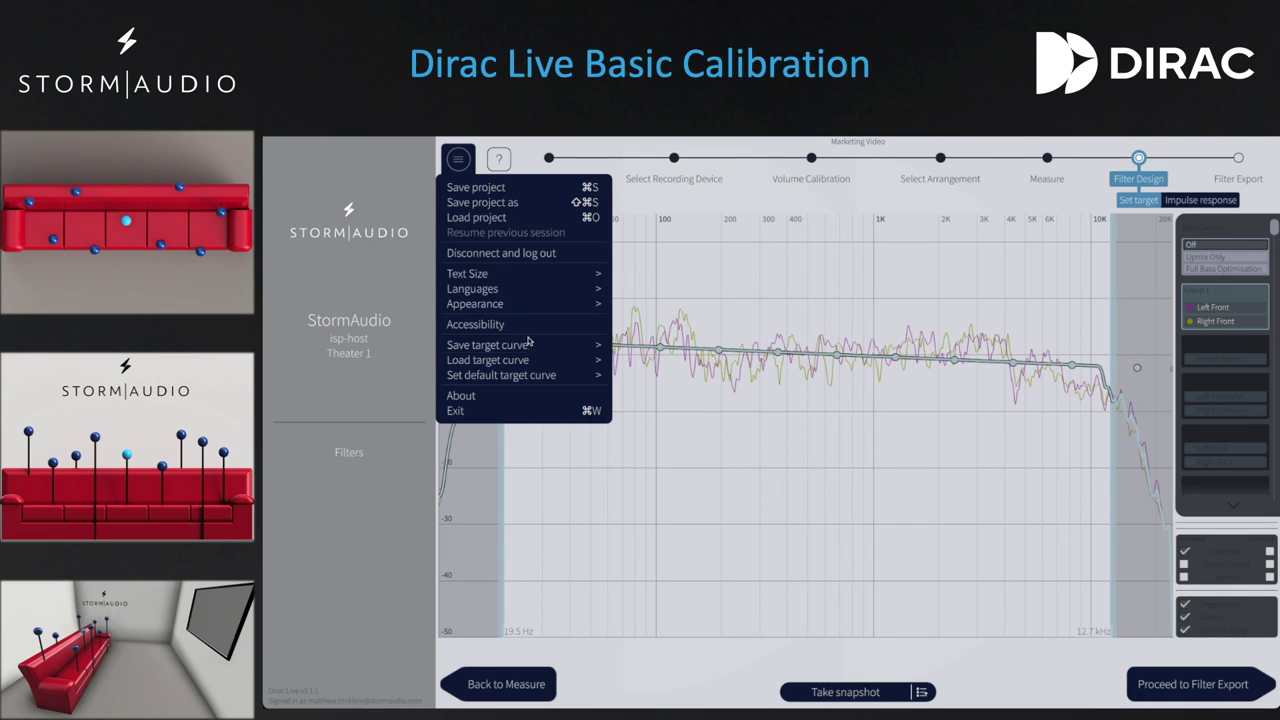
pyautogui.moveTo(533, 362)
pyautogui.click(632, 360)
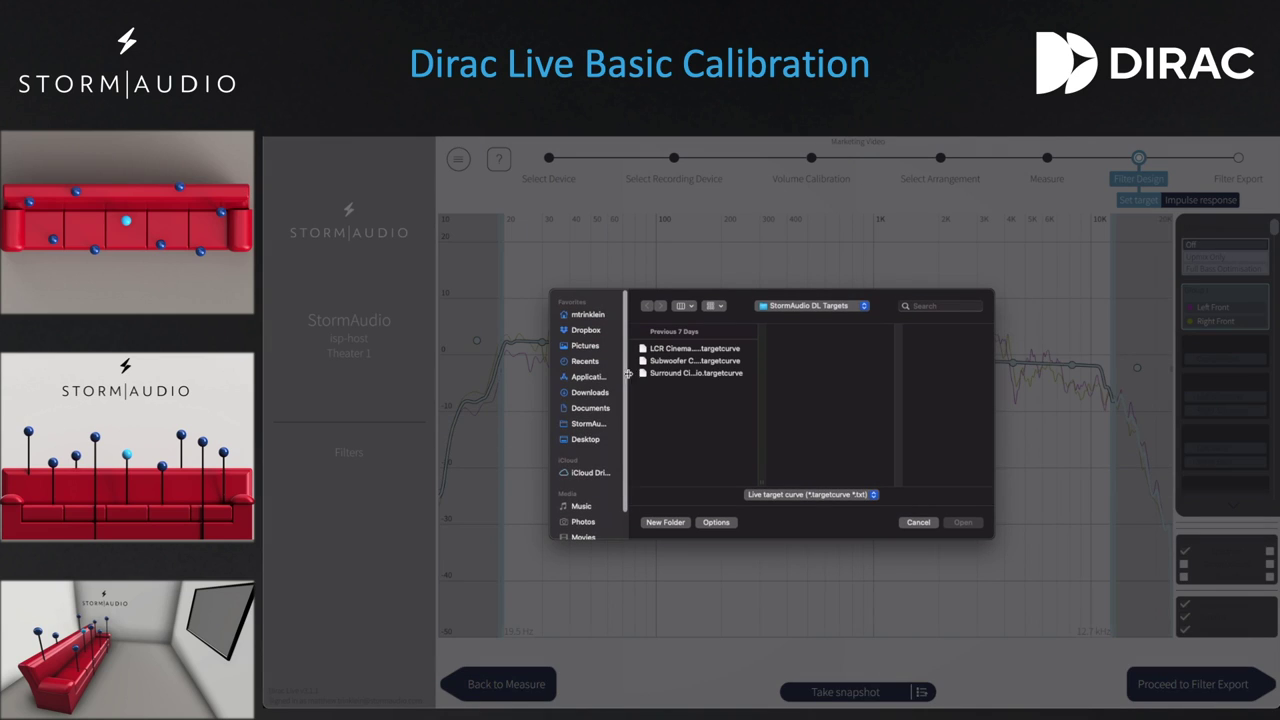
pyautogui.click(697, 349)
pyautogui.click(960, 522)
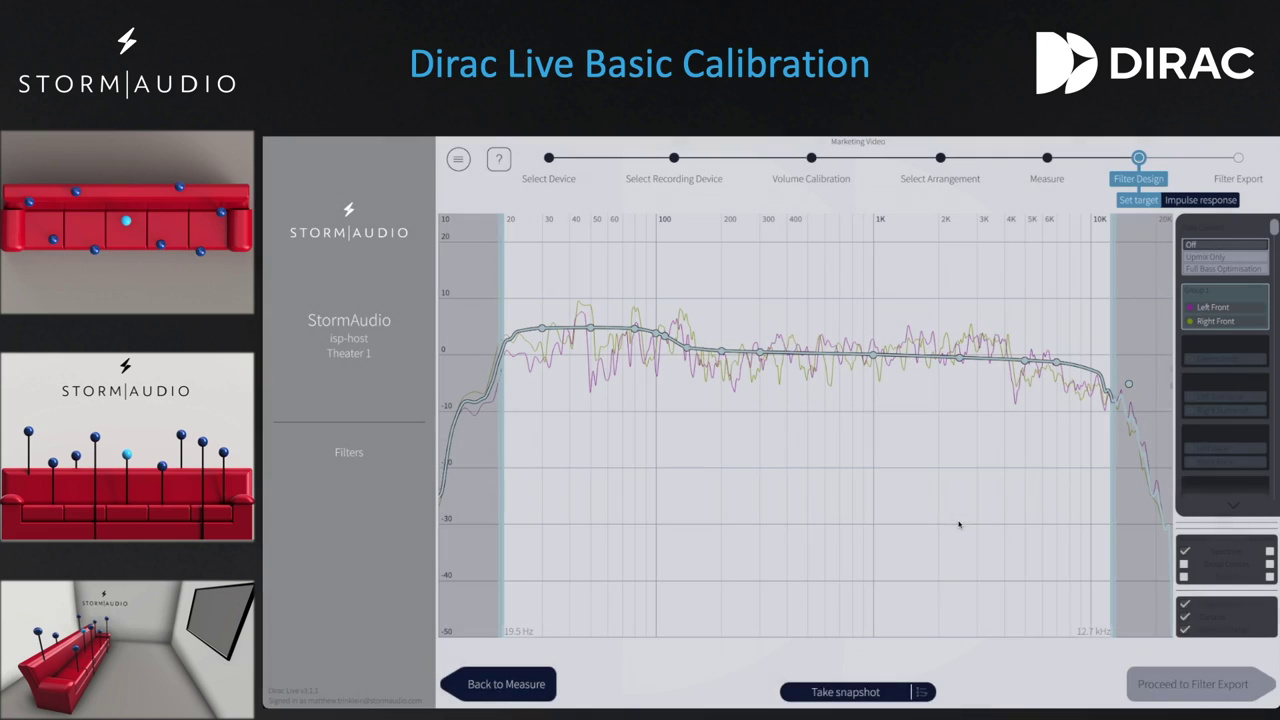
# Step: Load the LCR Cinema target curve file onto the center group
pyautogui.click(458, 159)
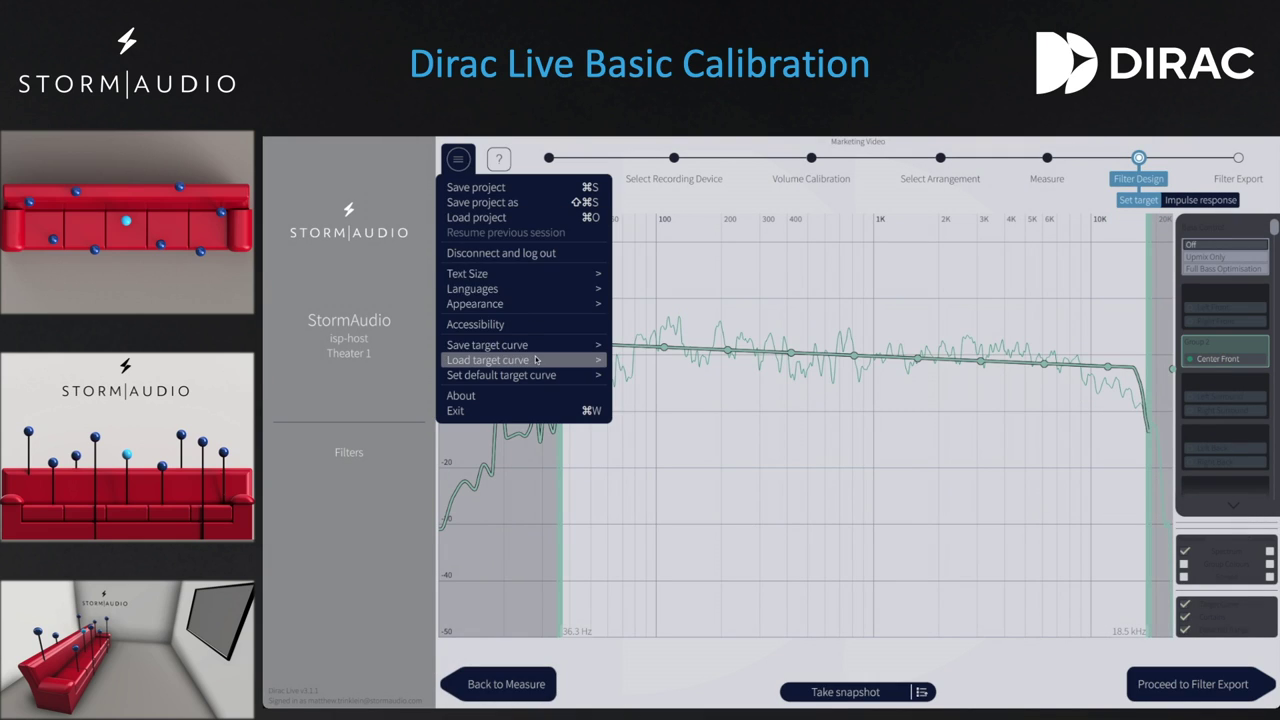
pyautogui.moveTo(533, 362)
pyautogui.click(632, 360)
pyautogui.click(695, 348)
pyautogui.click(962, 522)
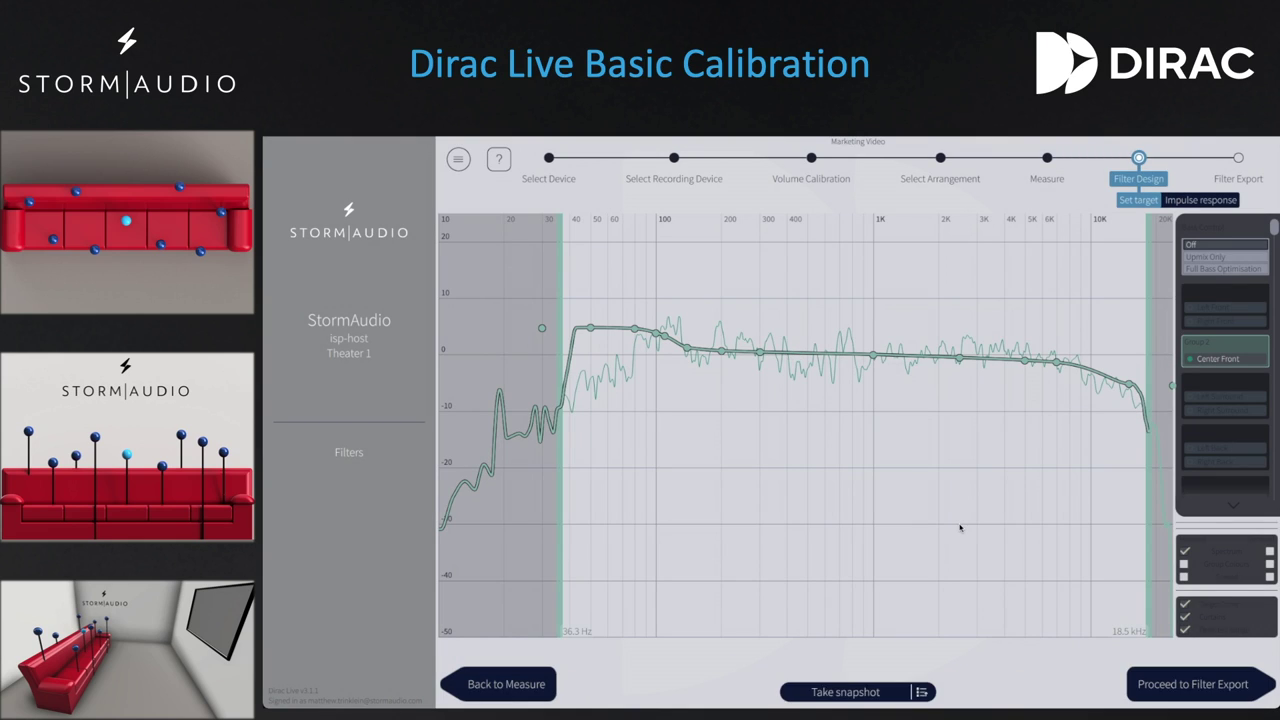
# Step: Load the surround target curve file onto the Left/Right Surround and back groups
pyautogui.click(1232, 392)
pyautogui.click(458, 159)
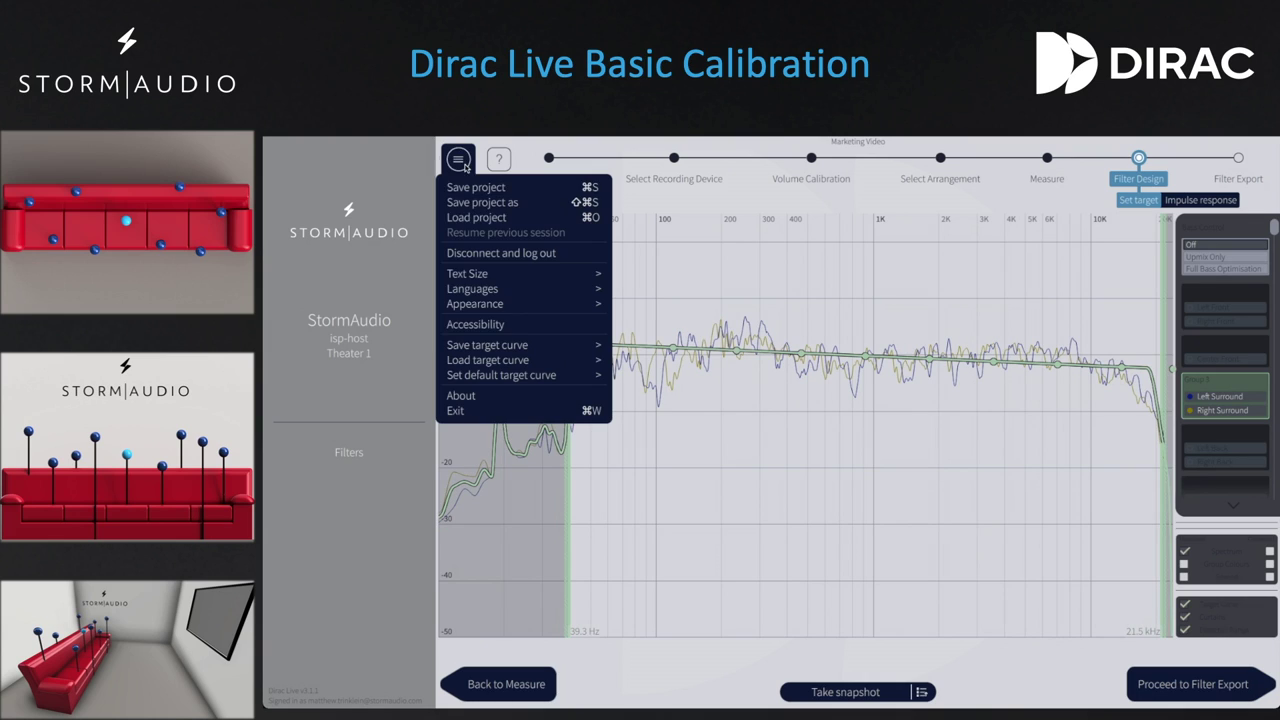
pyautogui.moveTo(530, 358)
pyautogui.click(637, 406)
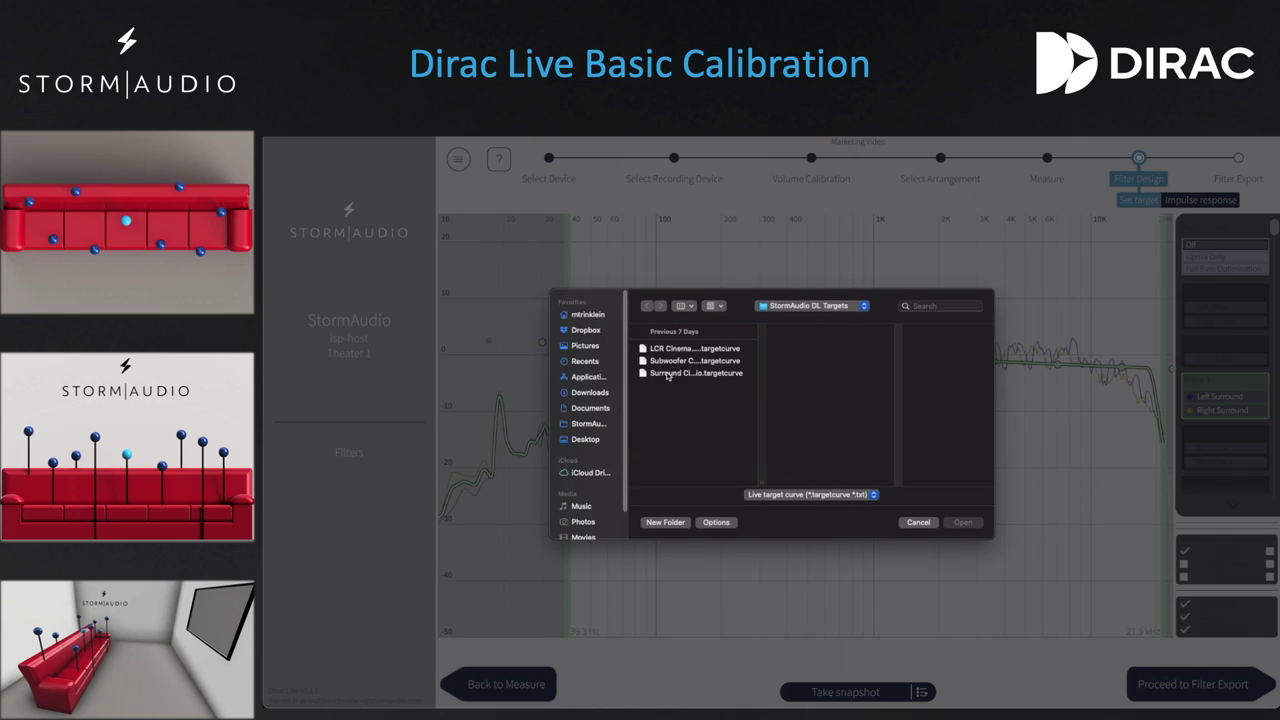
pyautogui.click(679, 373)
pyautogui.click(962, 522)
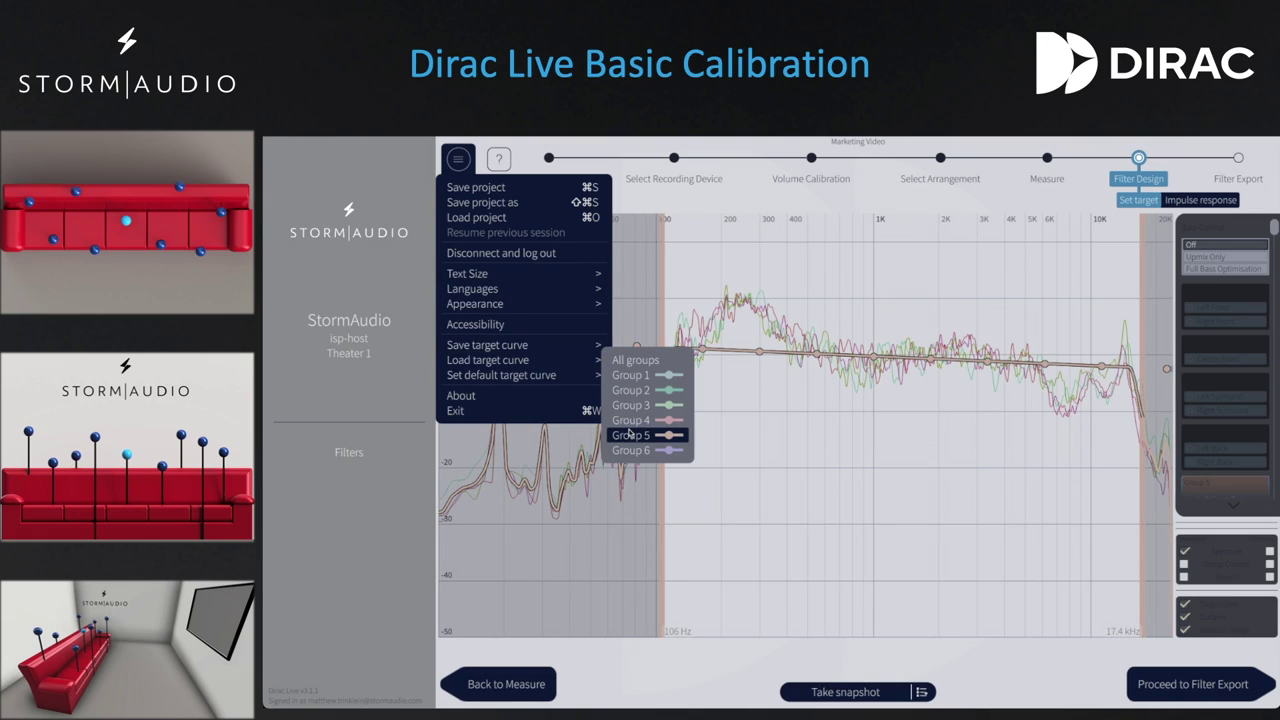
pyautogui.click(962, 525)
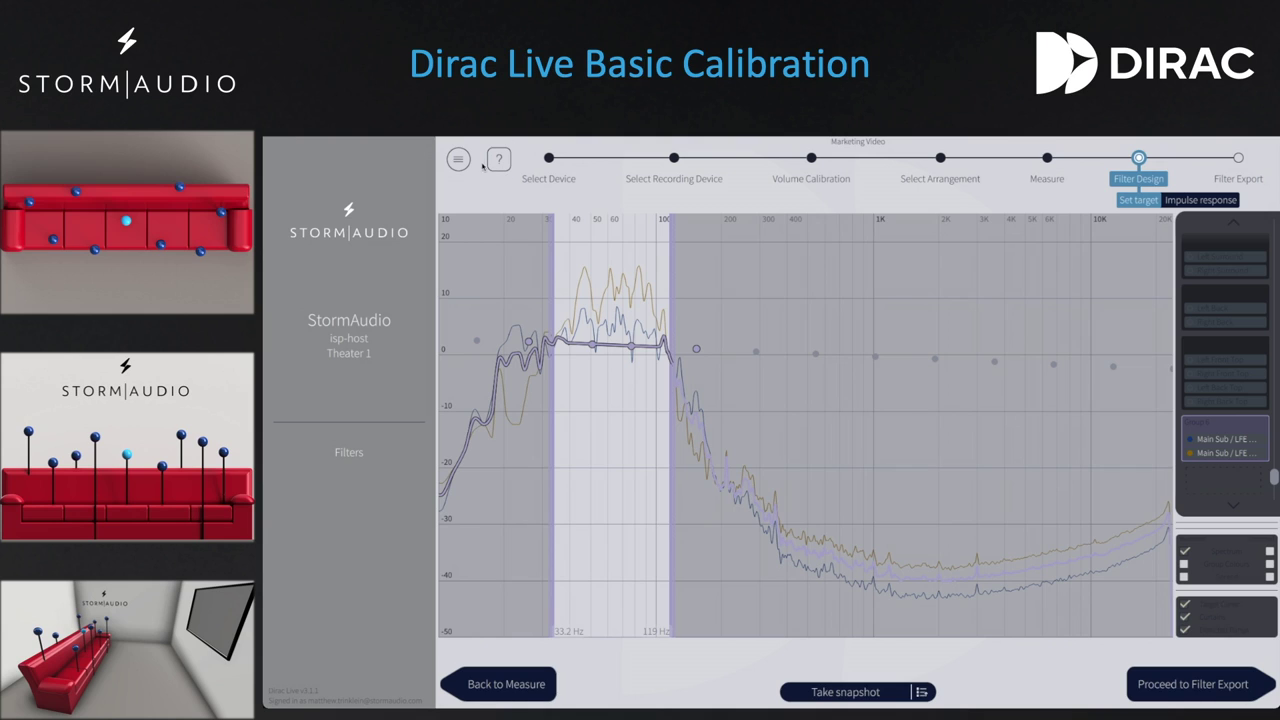
# Step: Load Subwoofer Cinema StormAudio.targetcurve onto Group 6, then reselect the front speaker group
pyautogui.click(458, 159)
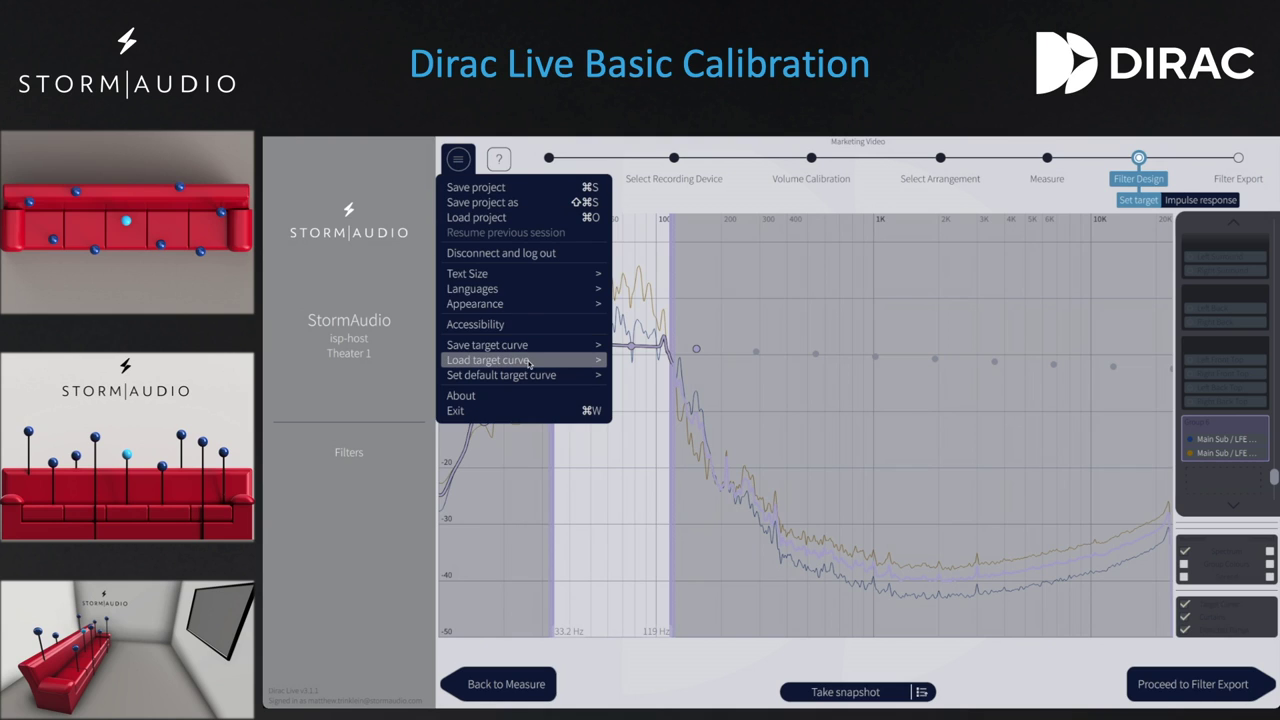
pyautogui.moveTo(533, 362)
pyautogui.click(650, 452)
pyautogui.click(695, 354)
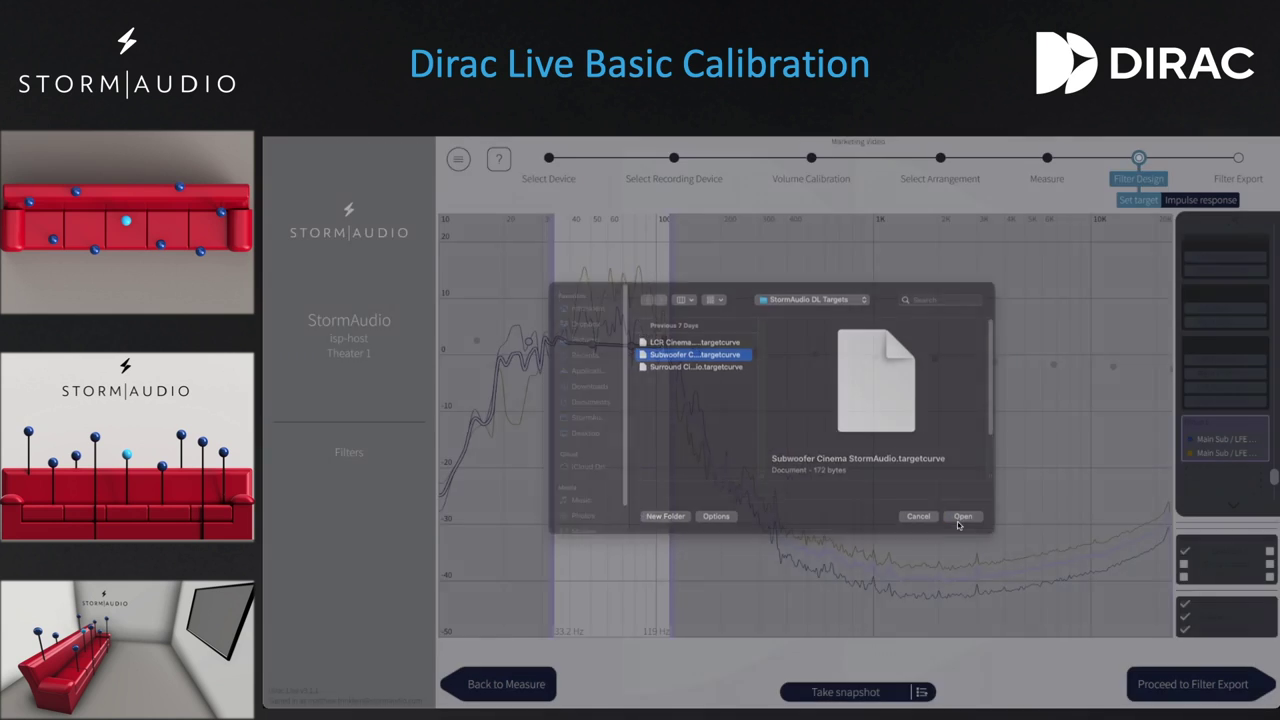
pyautogui.click(961, 516)
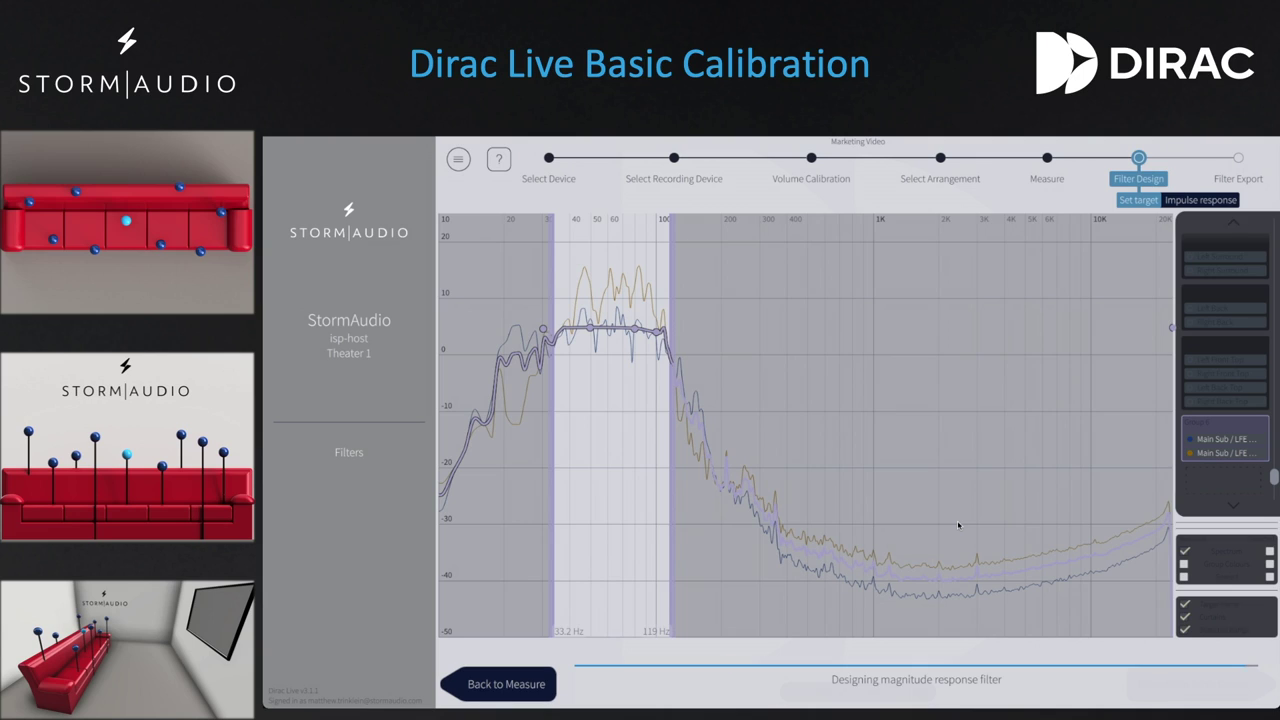
pyautogui.moveTo(1273, 480); pyautogui.dragTo(1274, 228)
pyautogui.click(1238, 300)
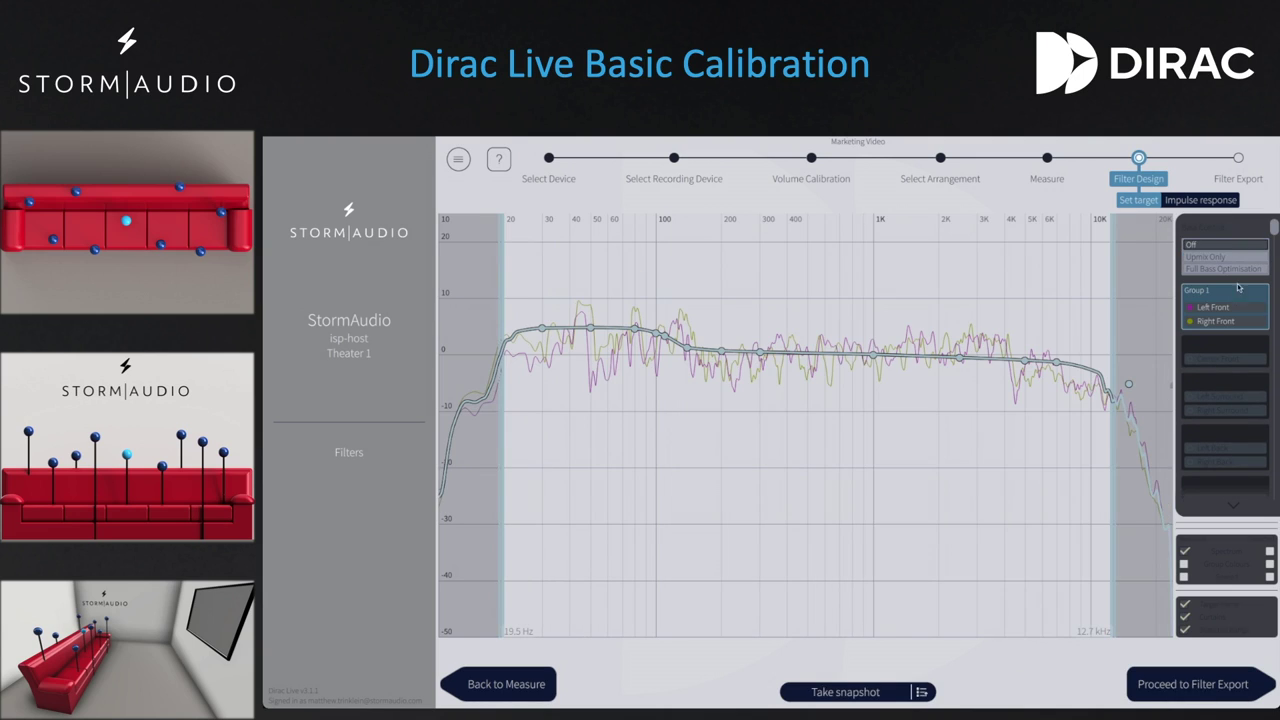